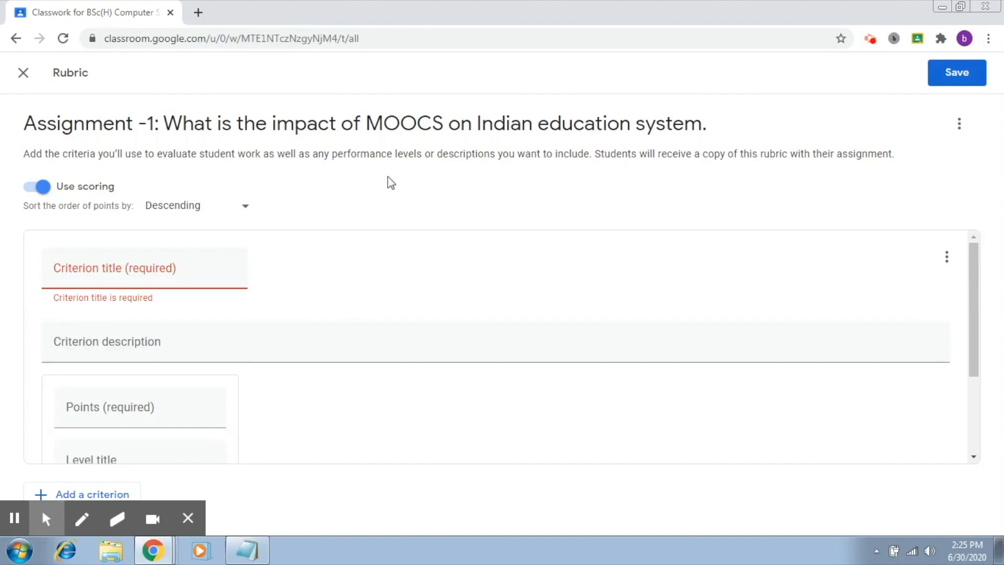
Title the first criterion "Content" and describe it as "This corresponds to the content component"
click(85, 272)
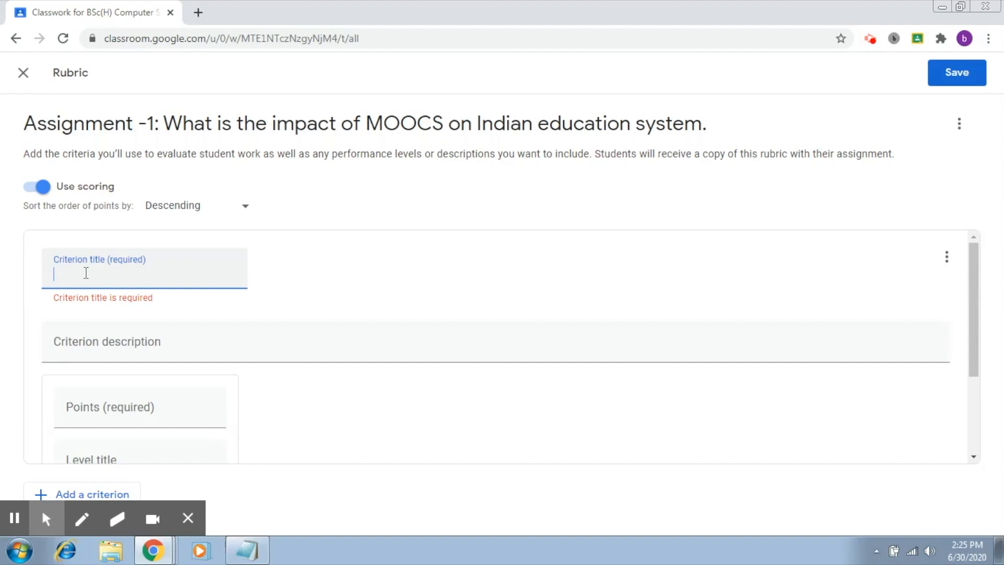
text(Content)
click(92, 348)
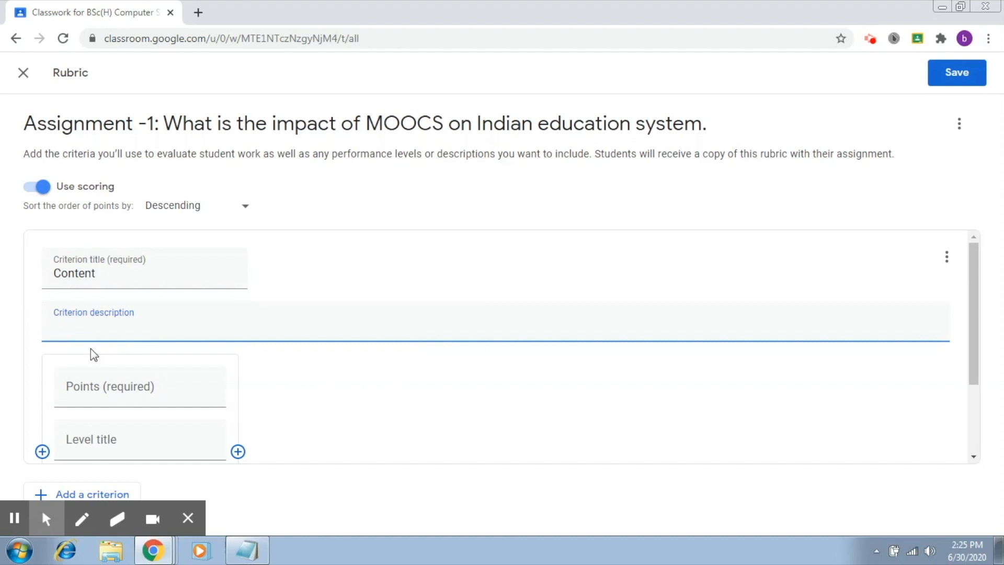
text(T)
text(his corresponds to the )
text(content)
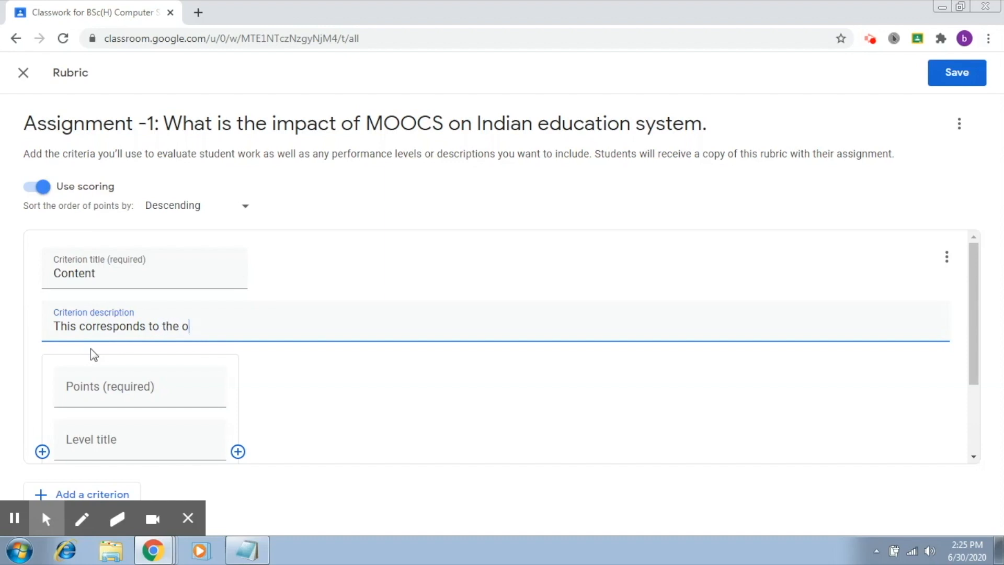
text( p)
key(BackSpace)
text(C)
key(BackSpace)
key(Tab)
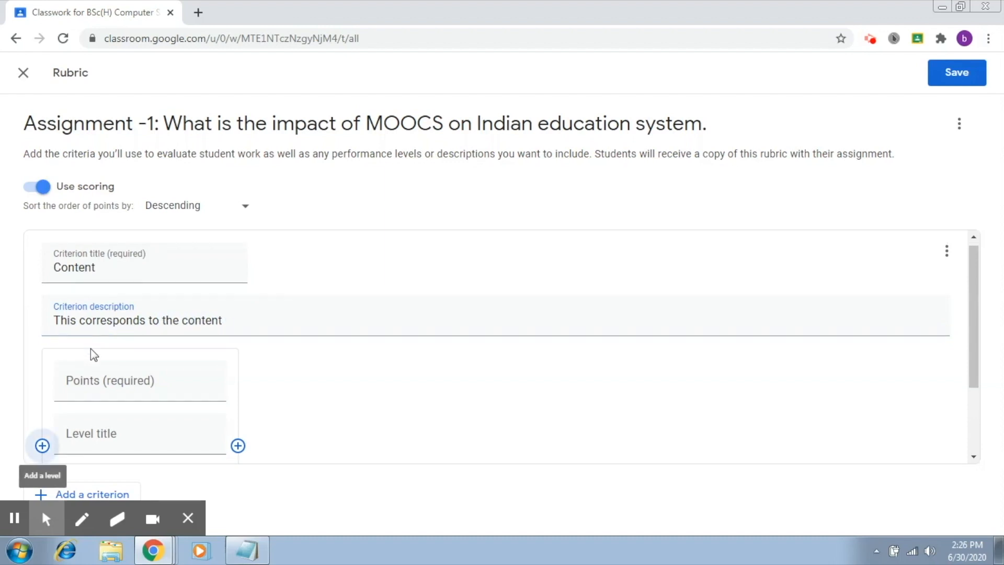
click(246, 319)
text(component)
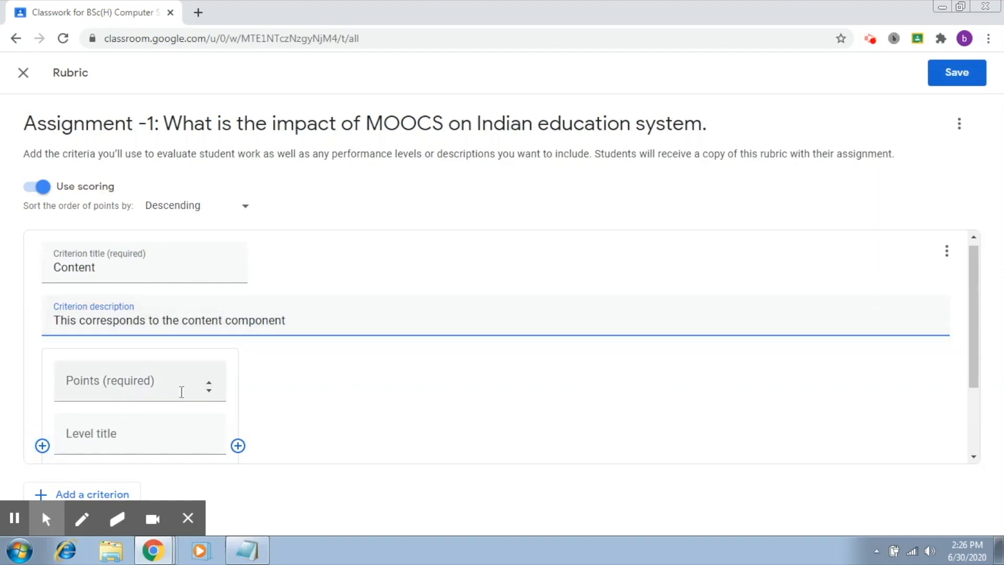
Set the Content criterion's first level to 10 points and title it "Excellent"
click(132, 381)
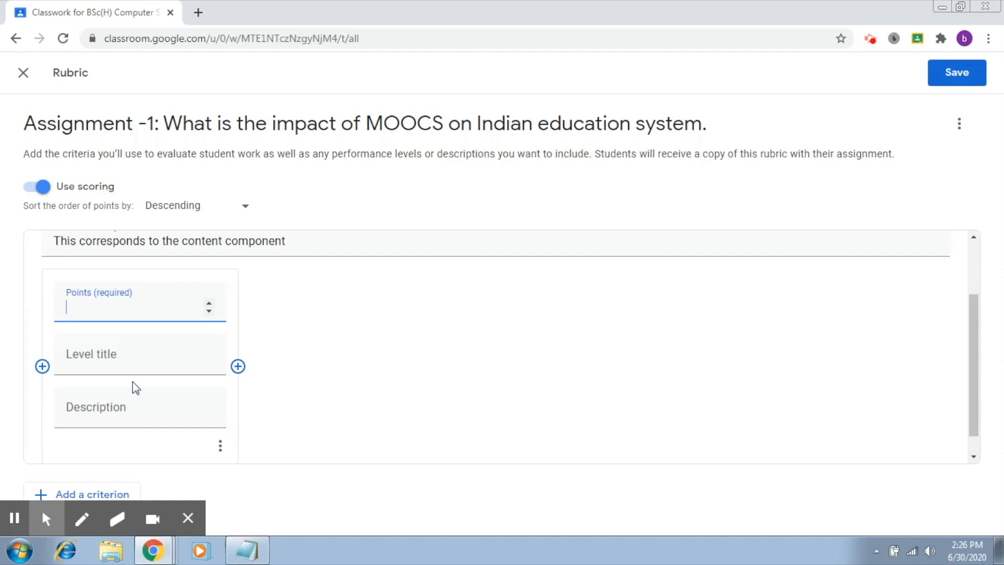
text(10)
click(101, 364)
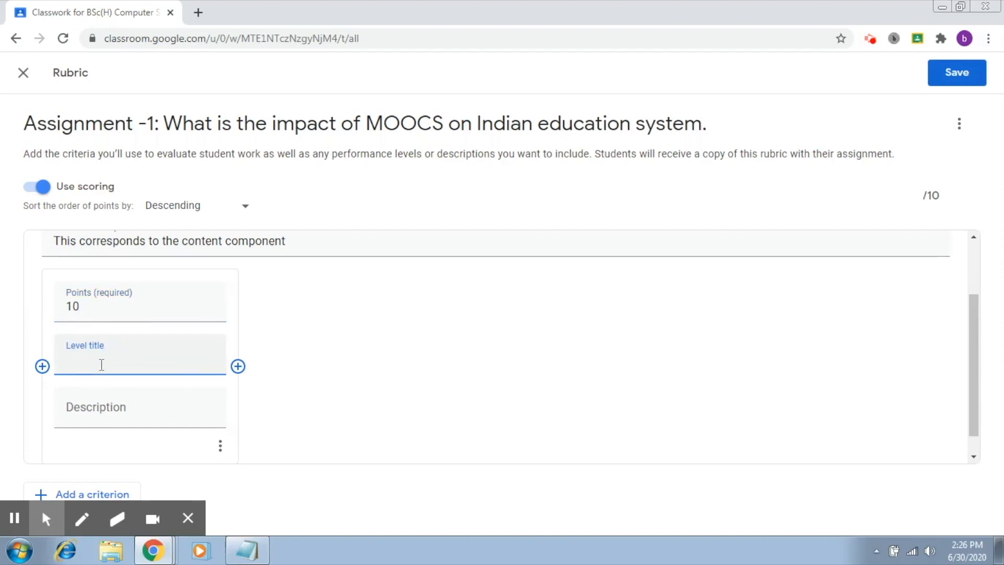
text(Excellent)
Enter "The content was up to date and well written." as the Excellent level's description
click(98, 406)
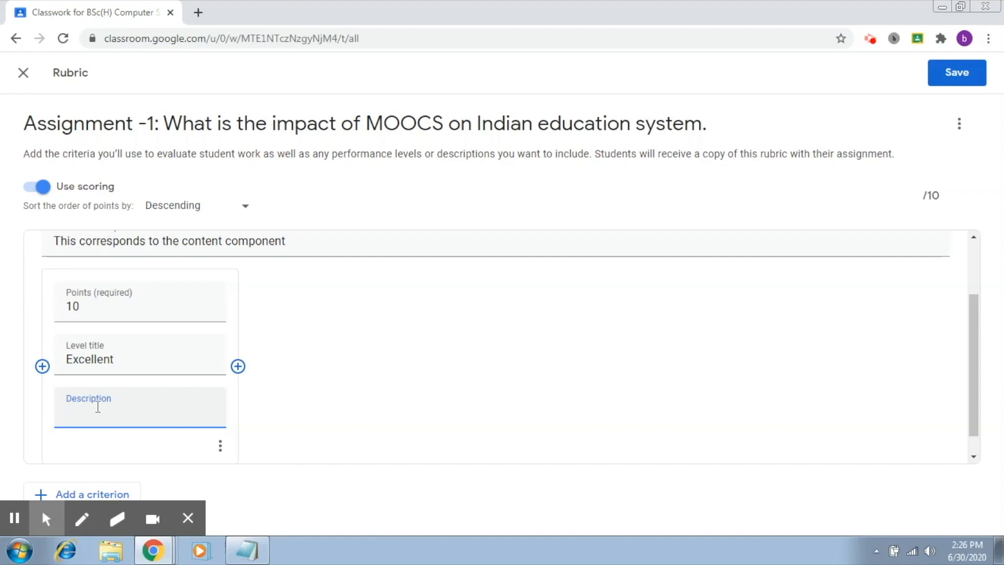
text(Tje)
key(BackSpace)
key(BackSpace)
text(he content was up to date and well written. )
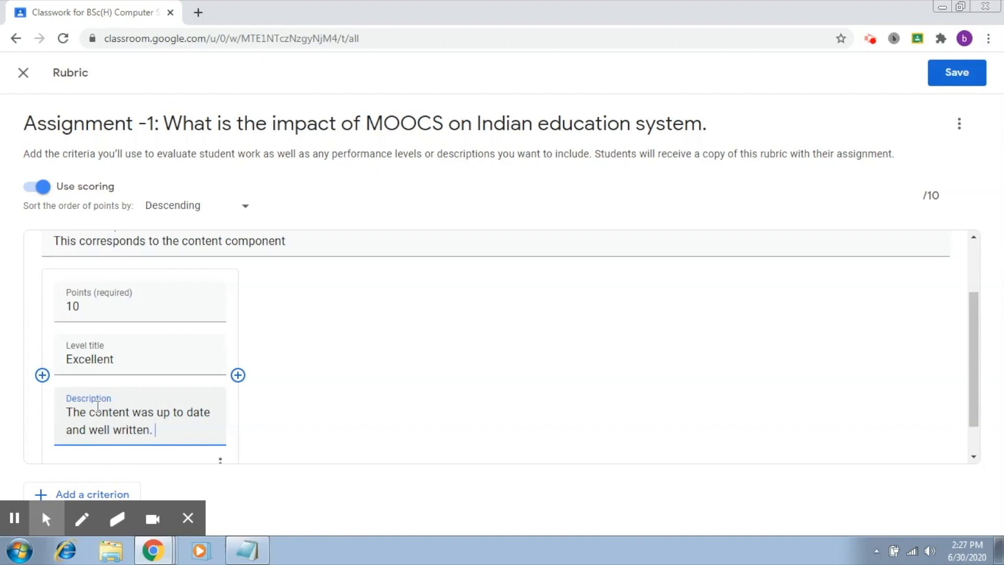
Change "was" to "is" in the Excellent level's description and append "All recent advancements are covered."
text(All re)
key(BackSpace)
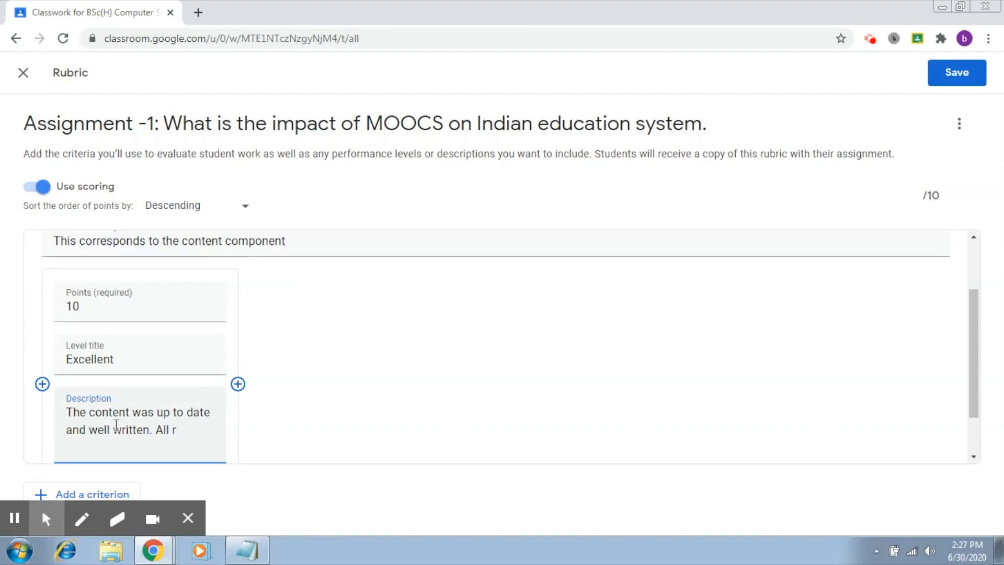
click(135, 413)
drag(135, 414, 146, 414)
text(i)
click(183, 431)
text(ecents a)
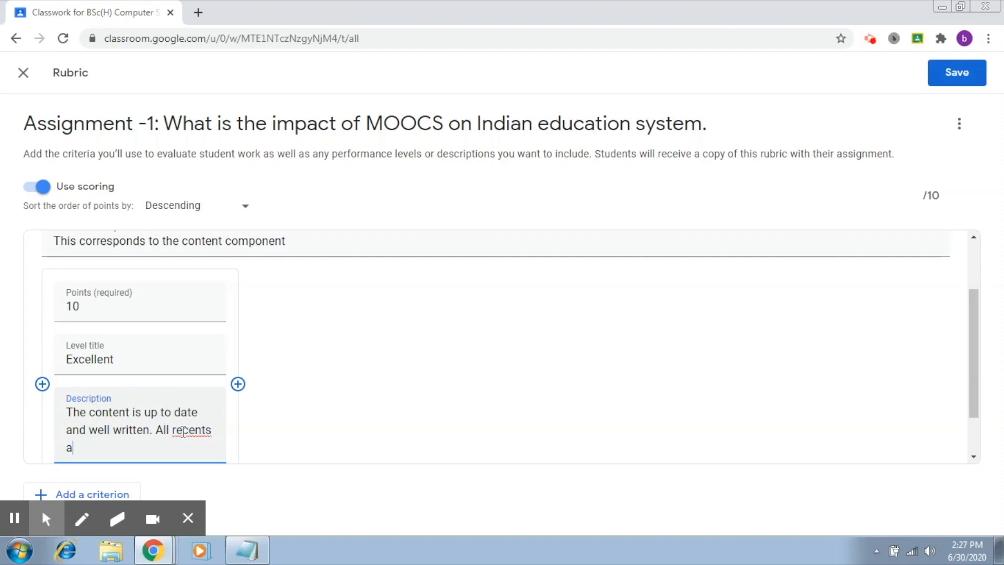
key(BackSpace)
key(BackSpace)
key(BackSpace)
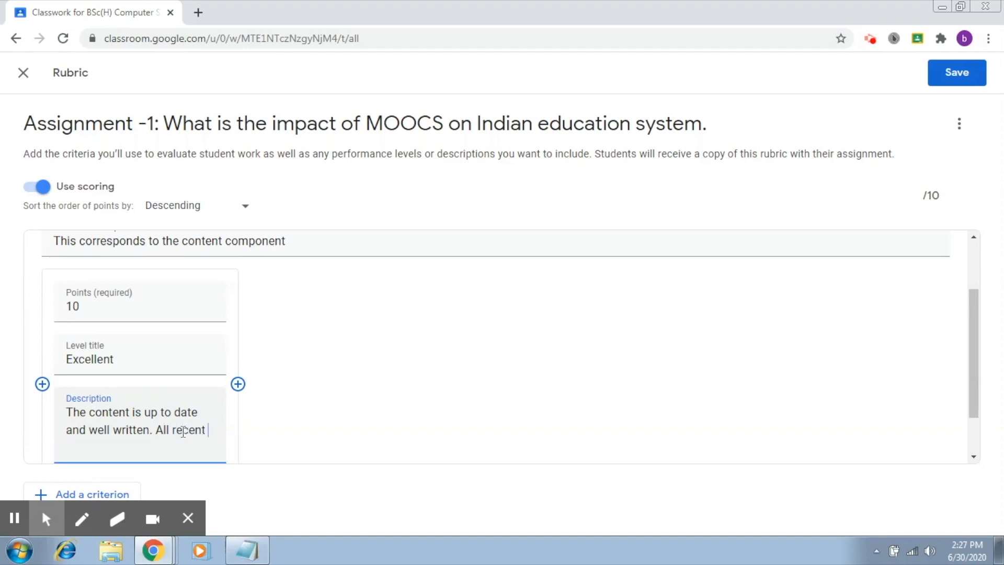
text(advancements are covered)
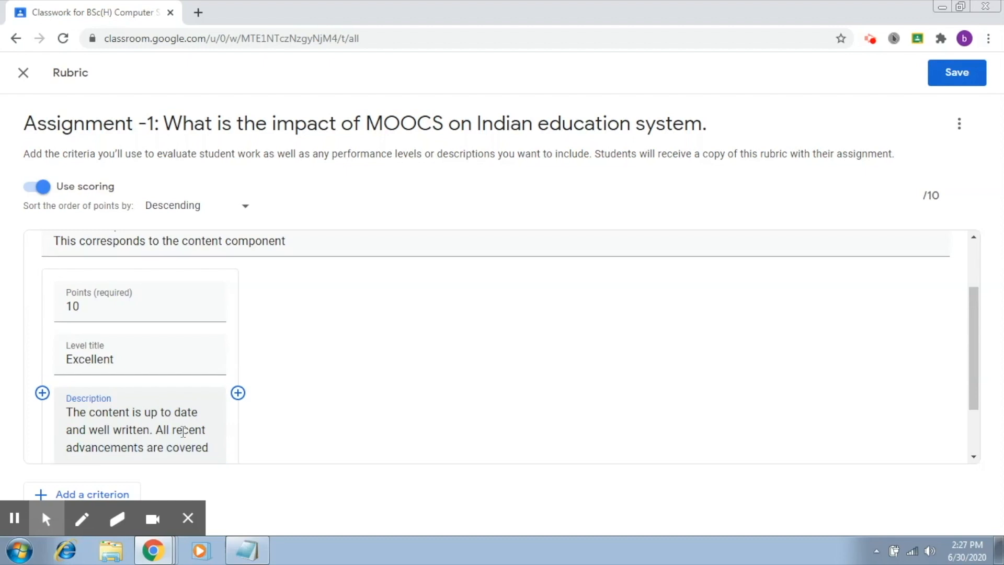
text(.)
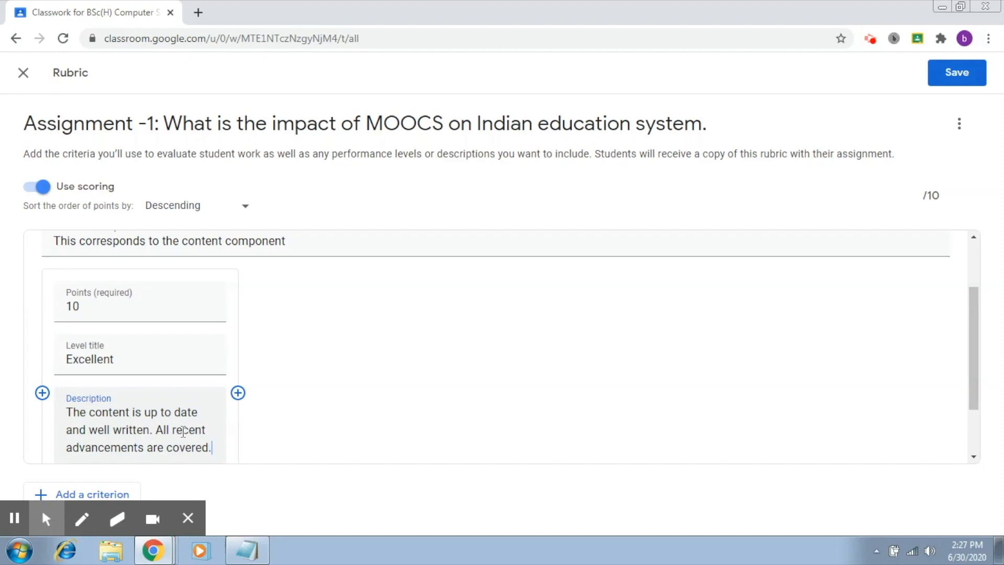
Add a second level after Excellent worth 5 points and title it "Moderate"
click(237, 394)
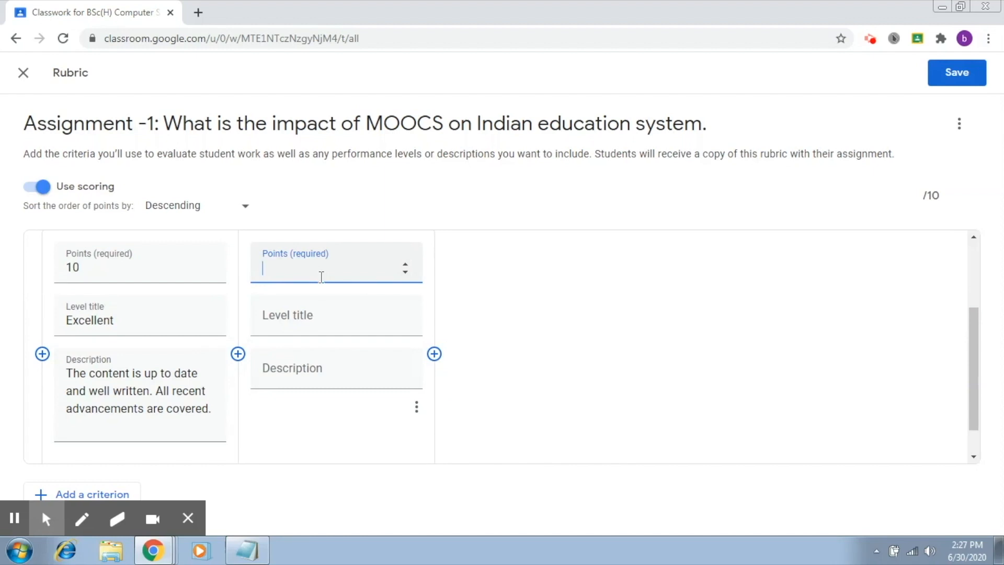
text(5)
click(313, 318)
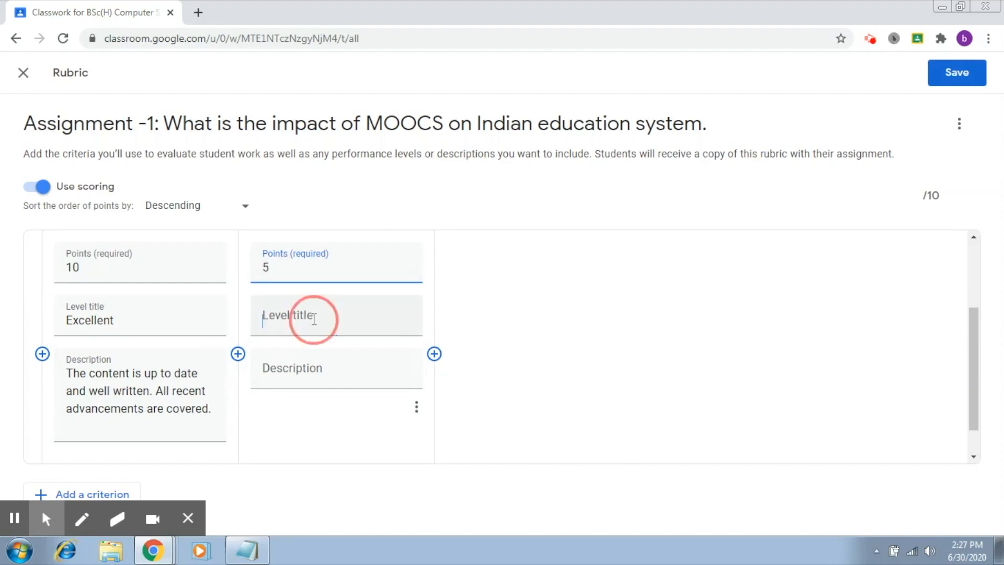
text(Moderate)
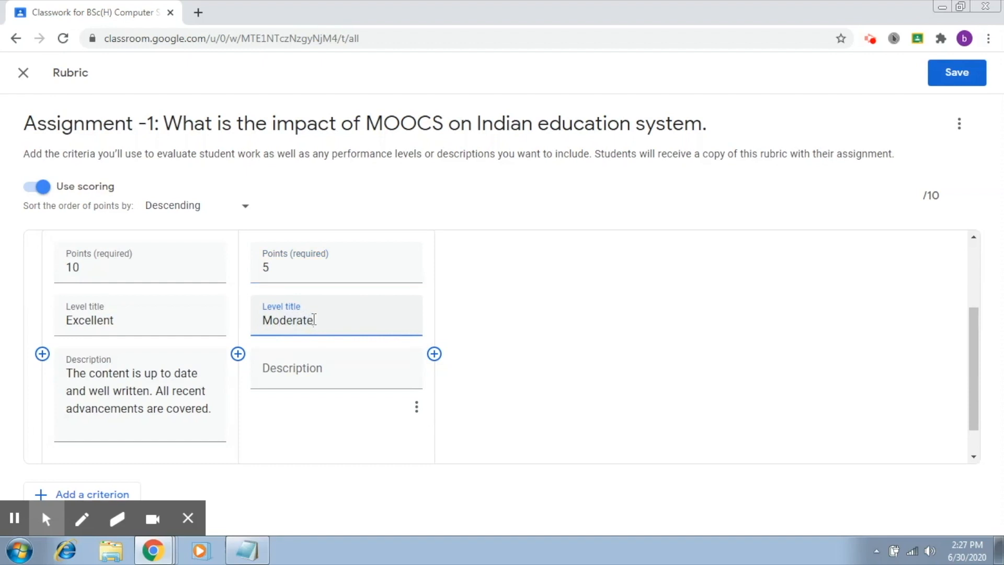
Describe the Moderate level as "The content is upto date but does not cover latest advancements."
click(298, 372)
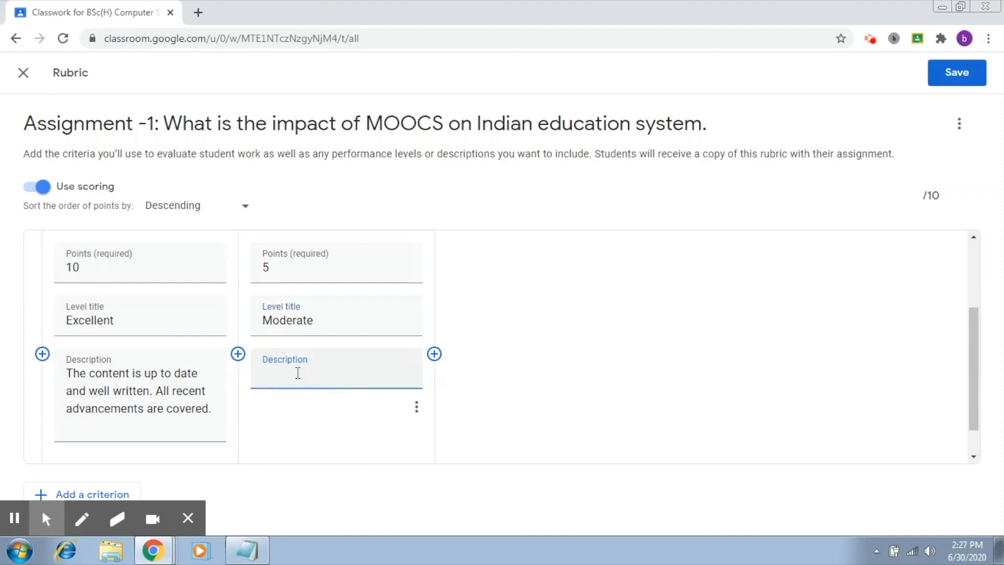
text(The content is upto date but does )
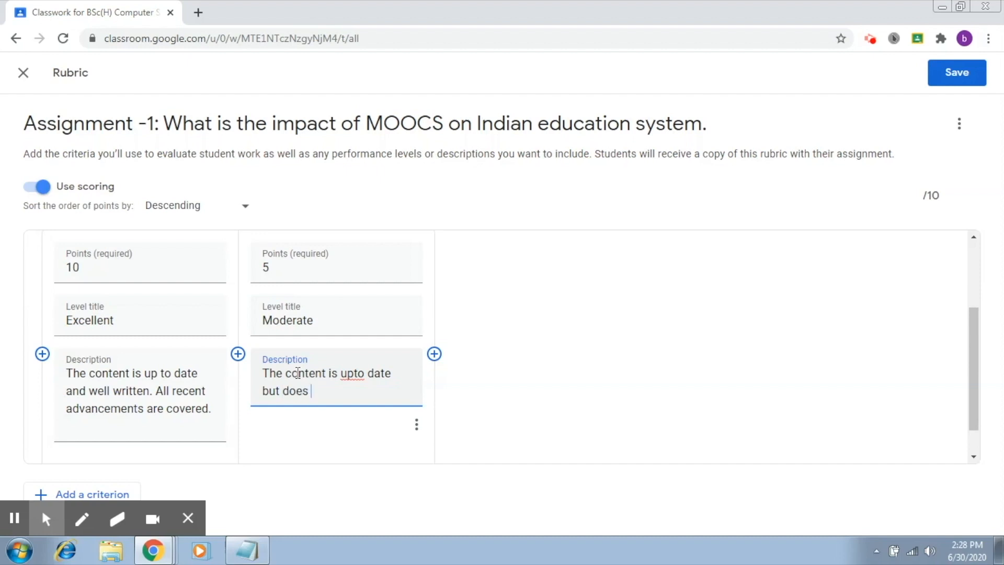
text(not cover latest advan)
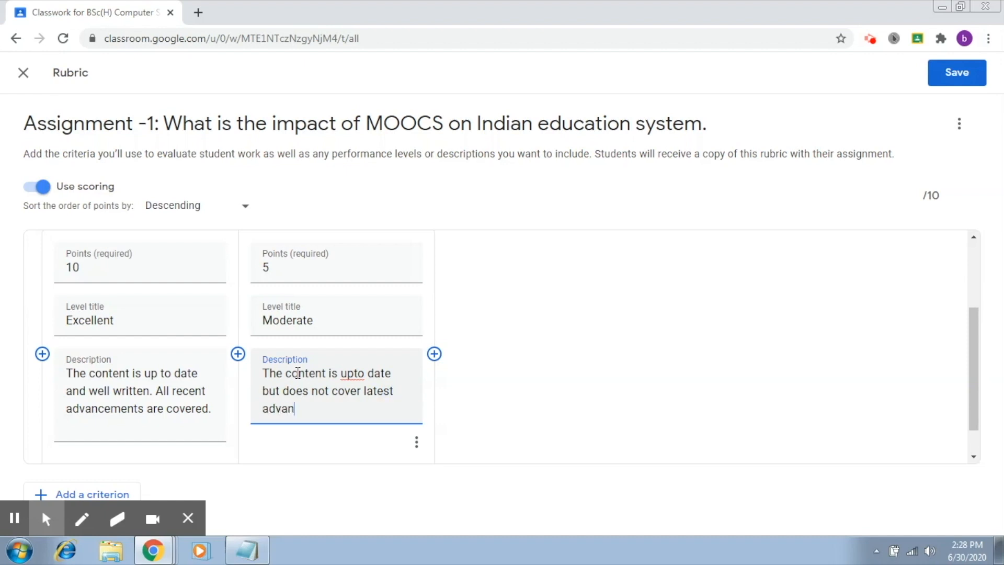
text(ce,mens)
key(BackSpace)
text(ts.)
Add a third level after Moderate worth 3 points and title it "Below average"
click(433, 354)
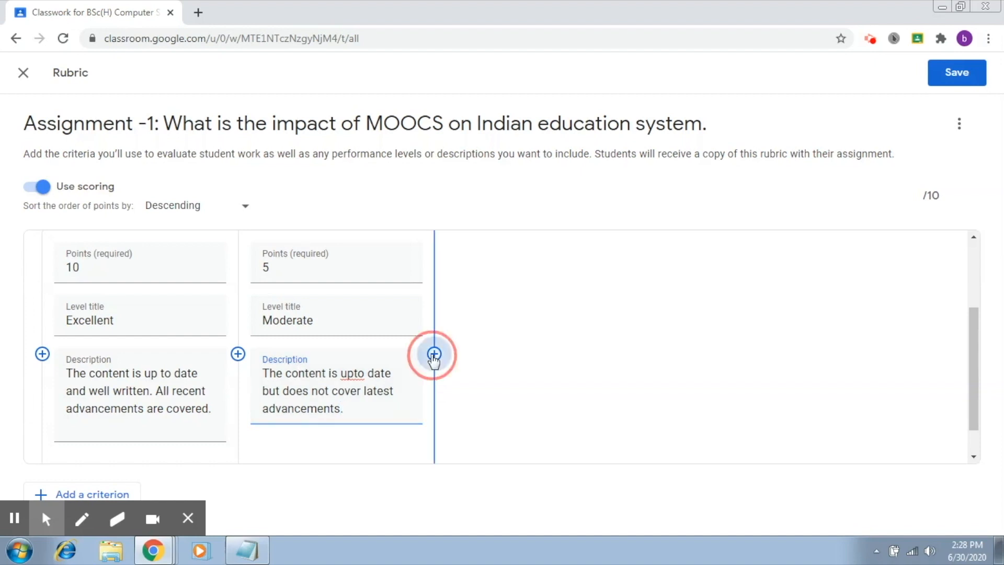
text(3)
click(486, 316)
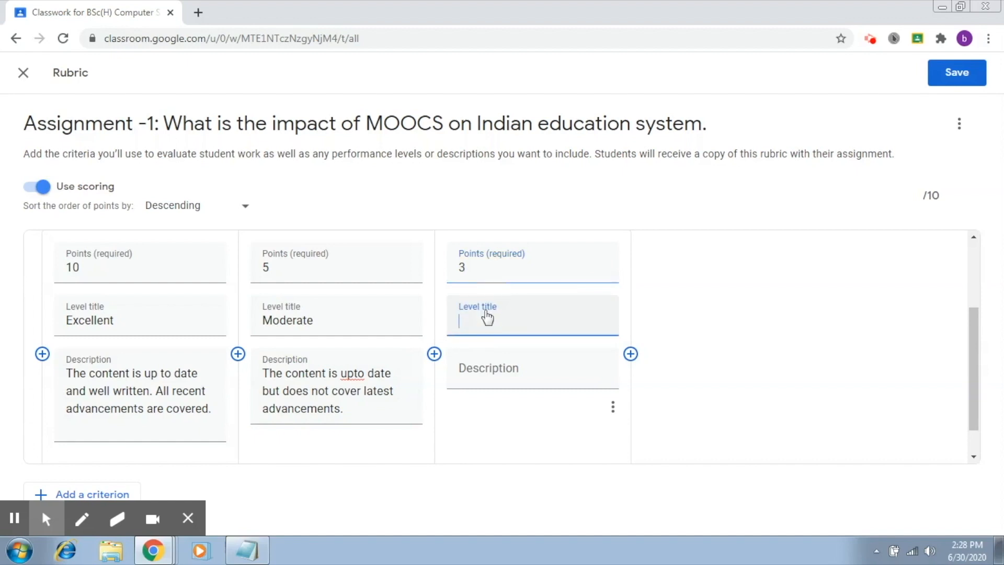
text(Below average)
Describe the Below average level as "The content is not well written and does not really highlight the role of MOOCs in the education system properly."
click(492, 367)
text(The con)
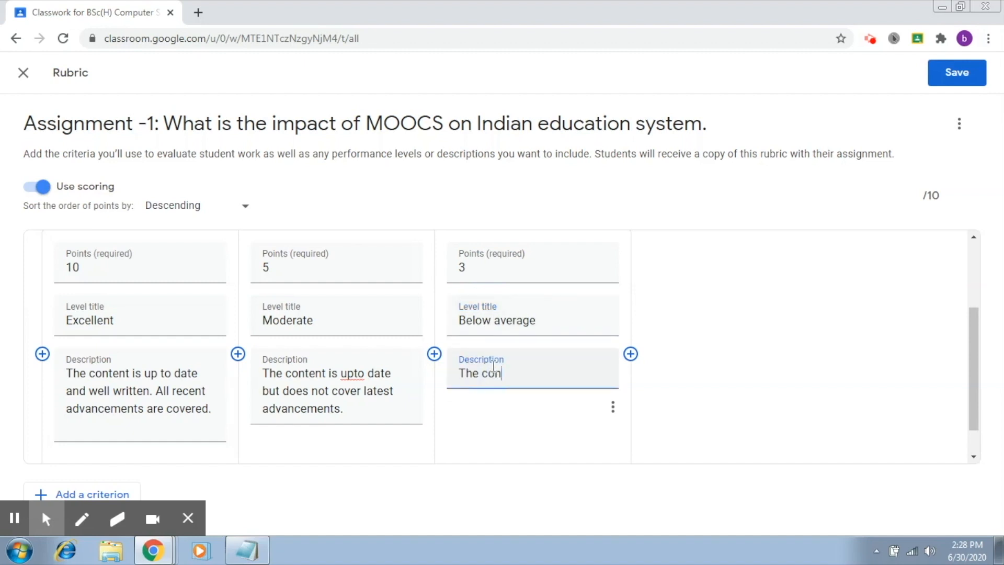
text(tent is not well write)
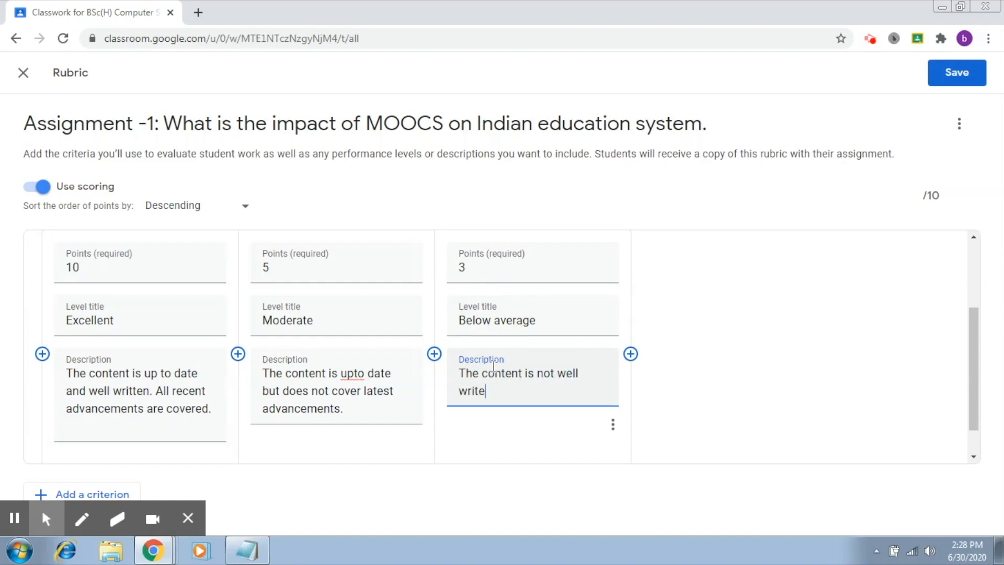
key(BackSpace)
text(ten and does not re)
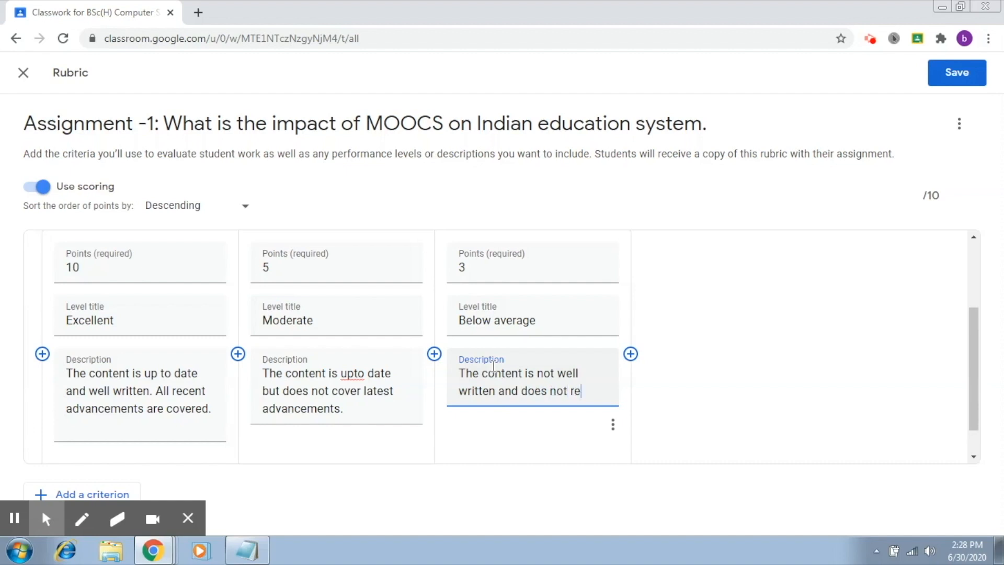
text(ally )
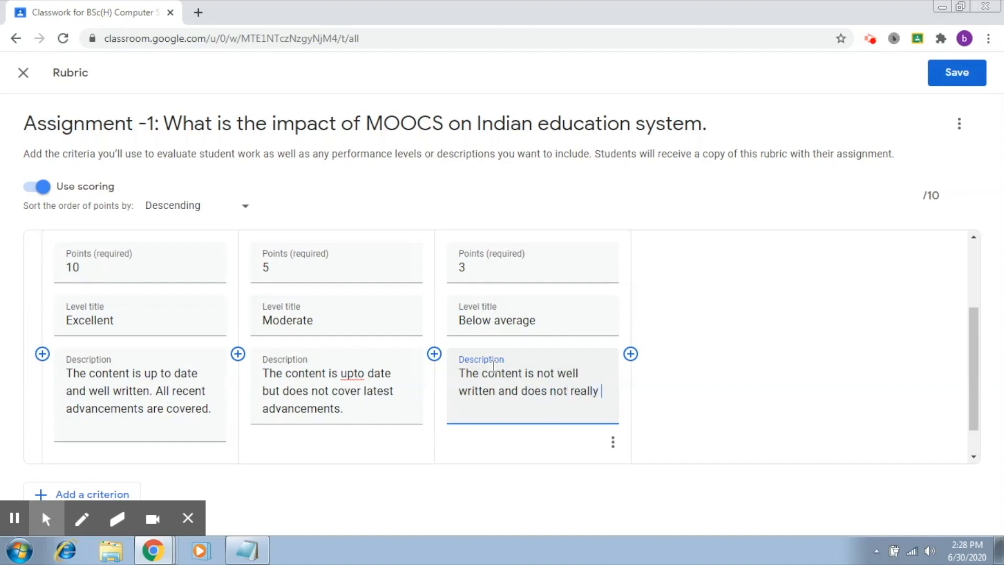
text(highlight the role of MOOC)
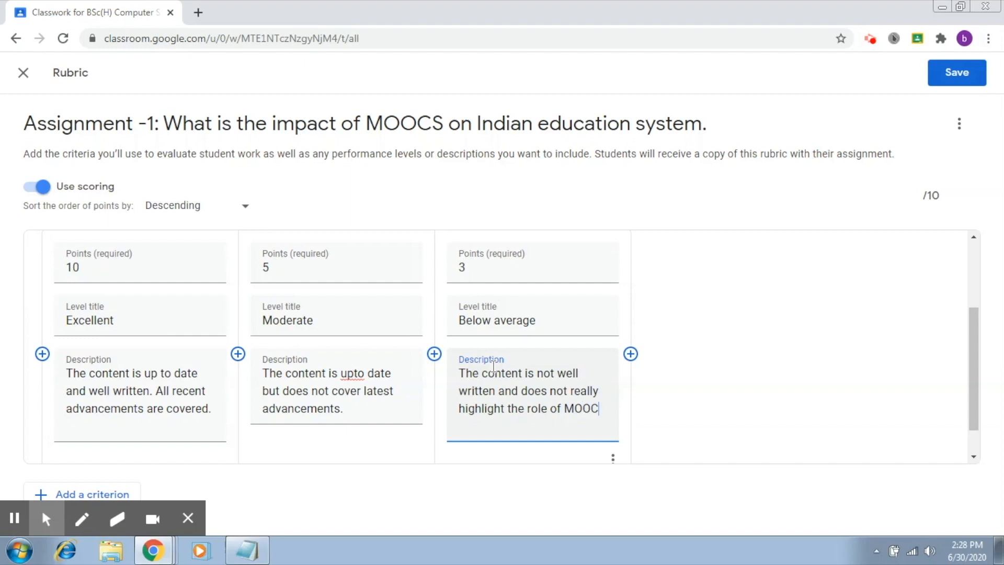
text(s in the education sy)
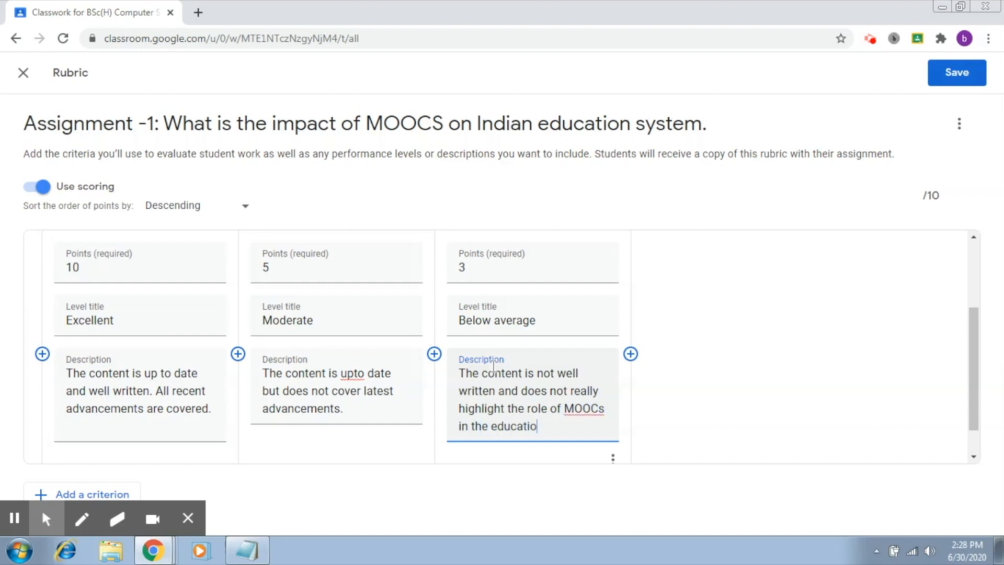
key(BackSpace)
text(ystem properly.)
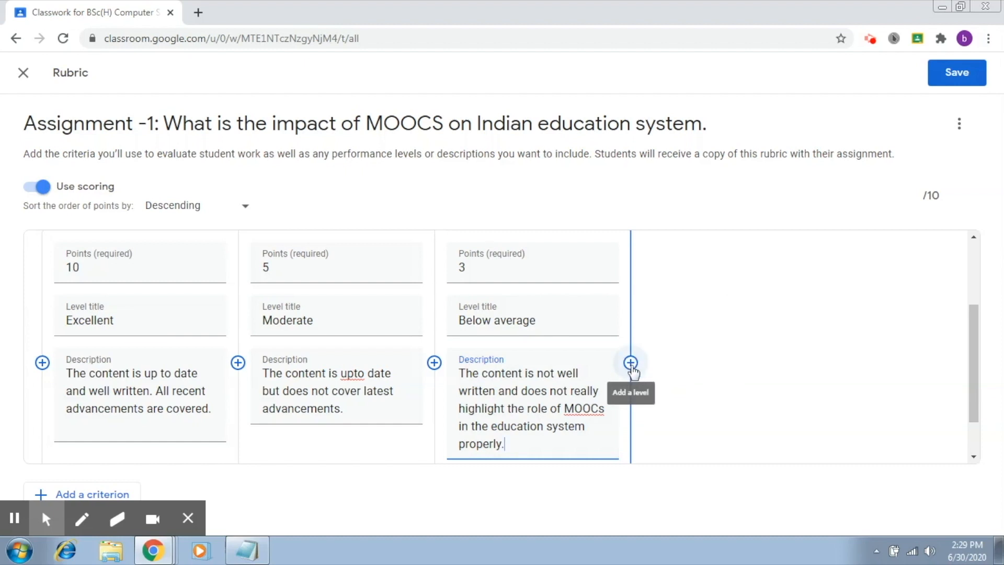
Dismiss the recording time notice and add a second, blank criterion below Content in the rubric
click(770, 343)
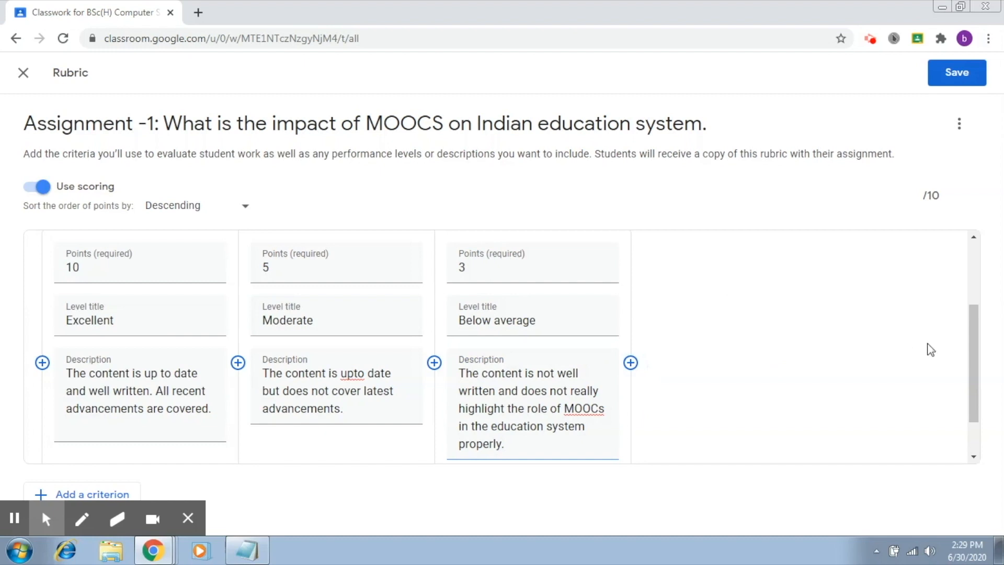
drag(972, 346, 978, 403)
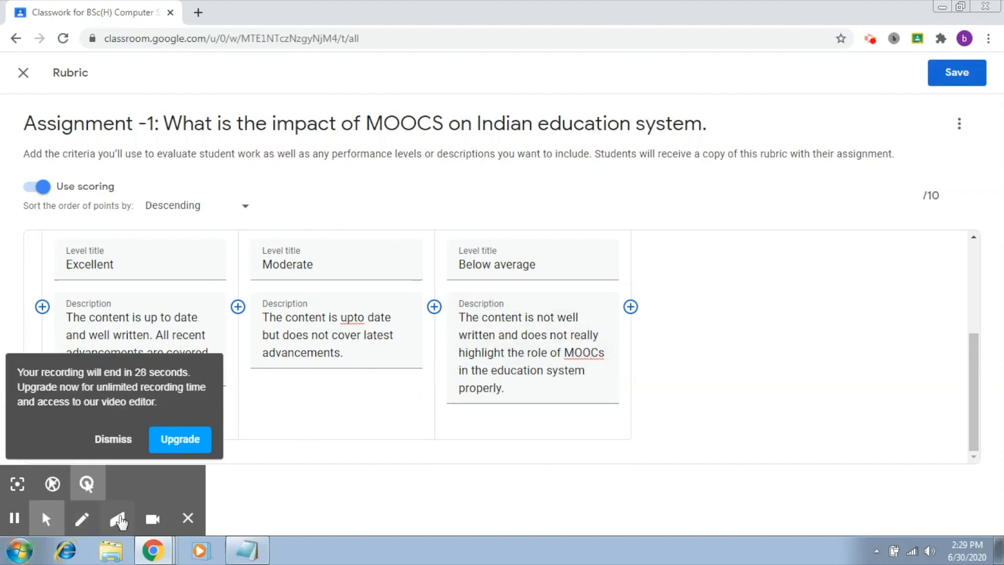
click(113, 439)
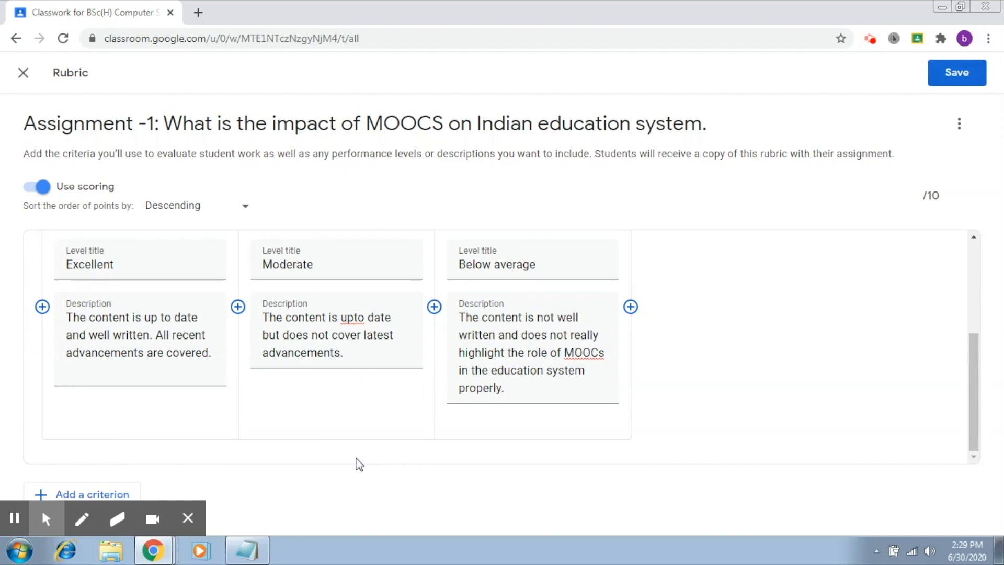
click(118, 494)
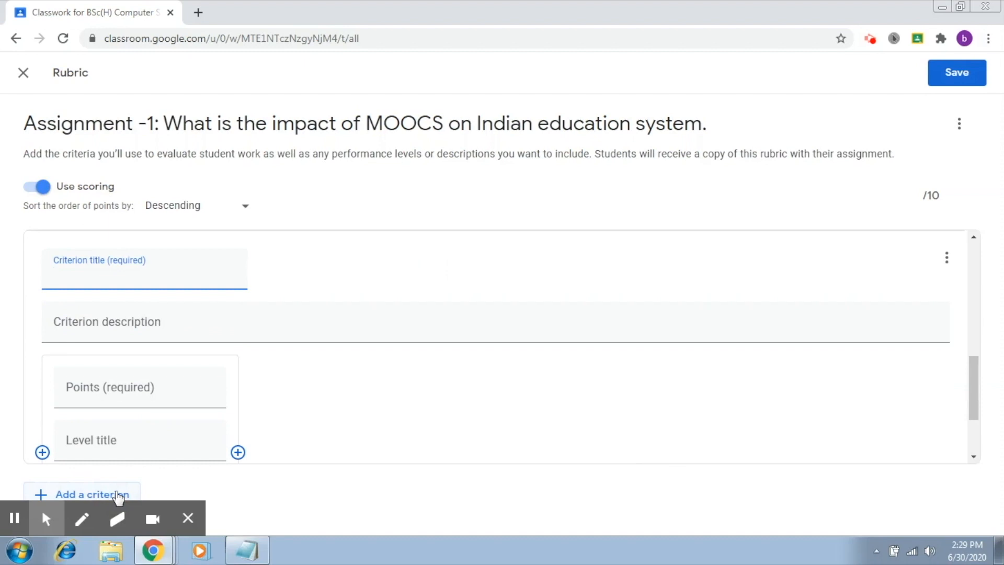